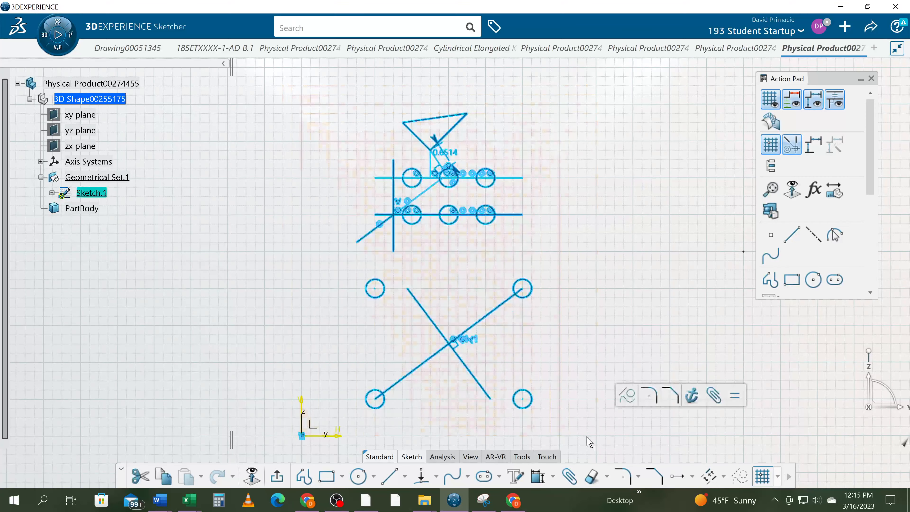
Step: Delete all the existing sketch geometry and draw a rectangle about 2 in wide and 1.5 in high
key(Delete)
mouse_move(424, 318)
middle_down()
mouse_move(375, 340)
mouse_move(408, 283)
middle_up()
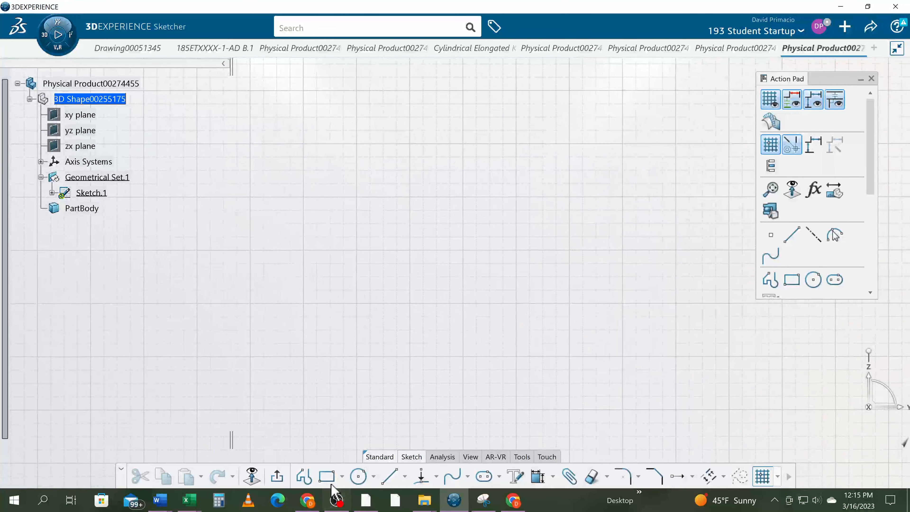
click(329, 477)
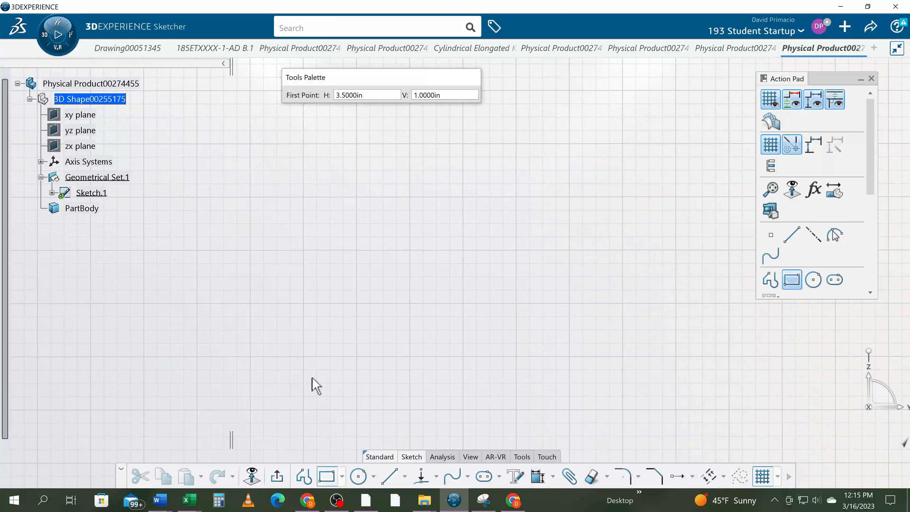
click(304, 196)
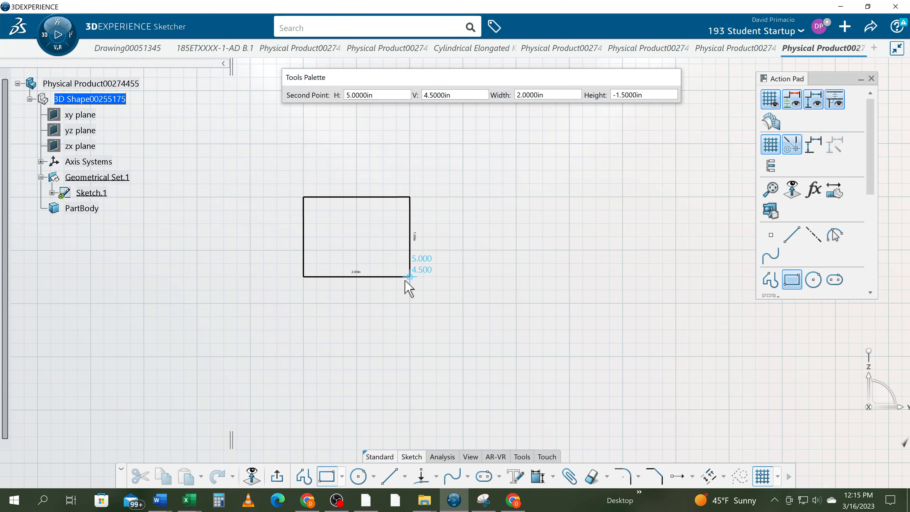
click(410, 276)
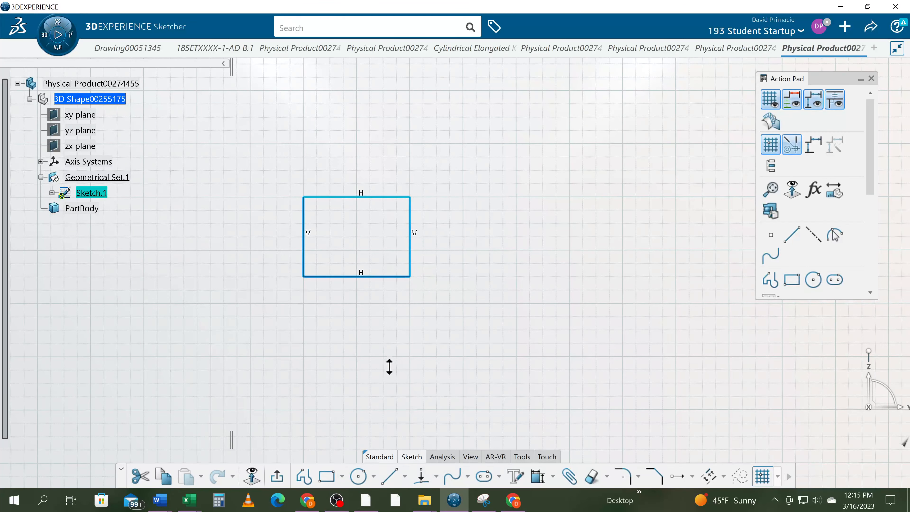
Step: Try to fillet the rectangle's upper-left corner between the top and left edges without trimming the original lines
scroll(388, 364, up, 5)
mouse_move(564, 292)
middle_down()
mouse_move(629, 260)
mouse_move(627, 248)
mouse_move(512, 296)
middle_up()
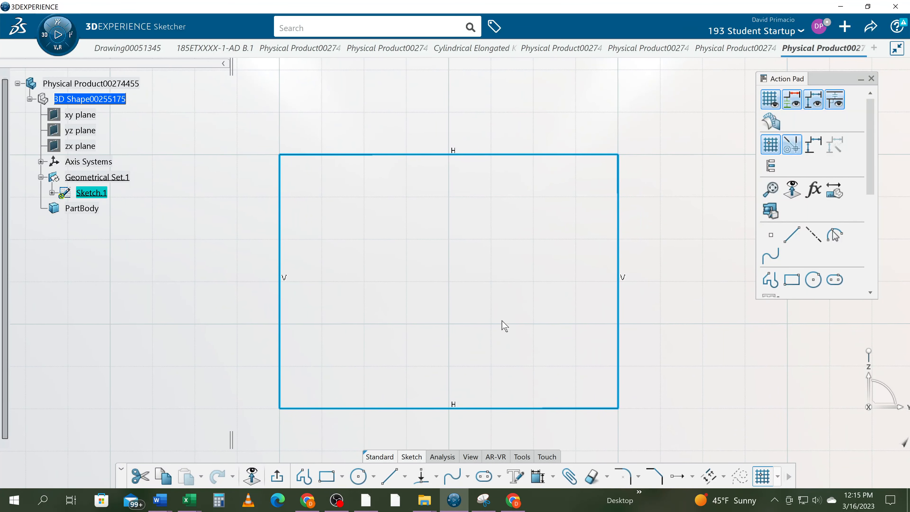
click(623, 477)
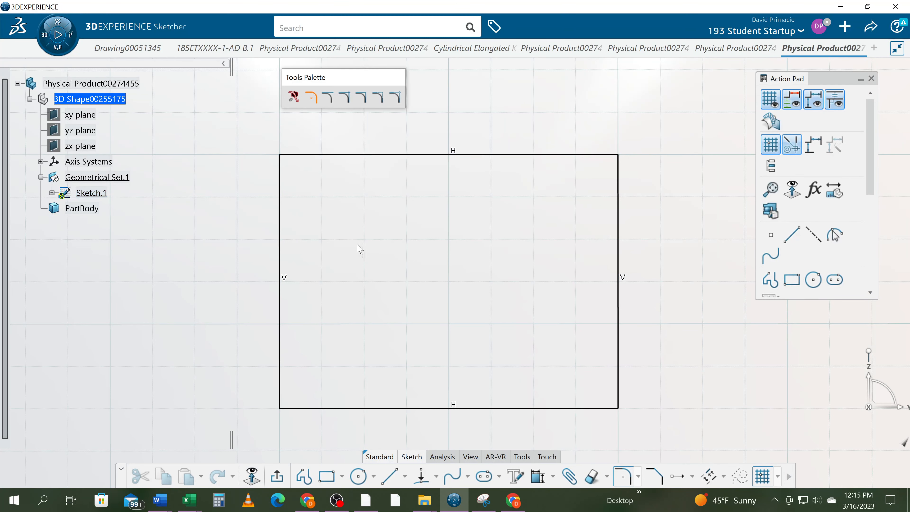
click(333, 155)
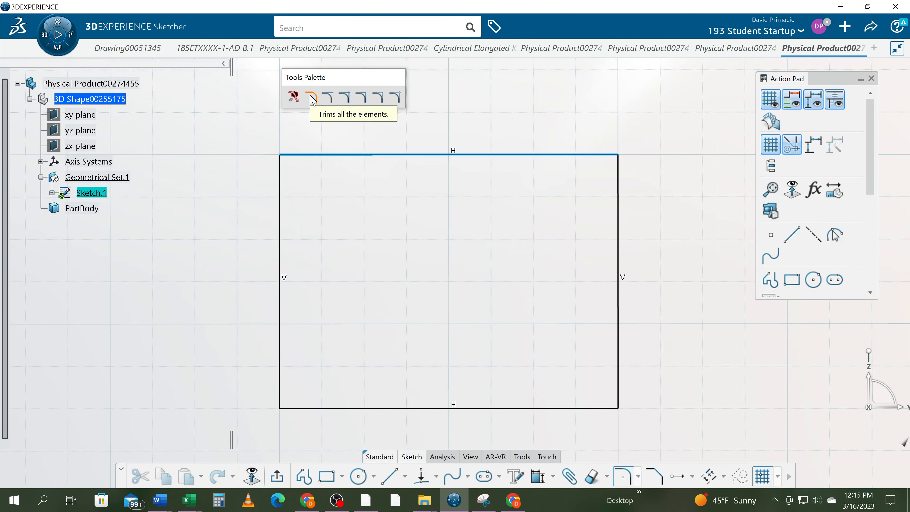
click(350, 102)
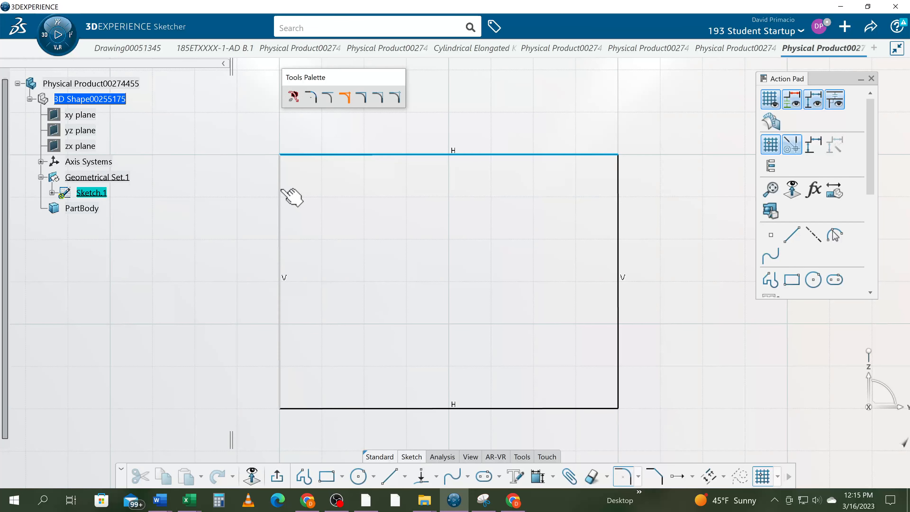
click(285, 196)
click(299, 203)
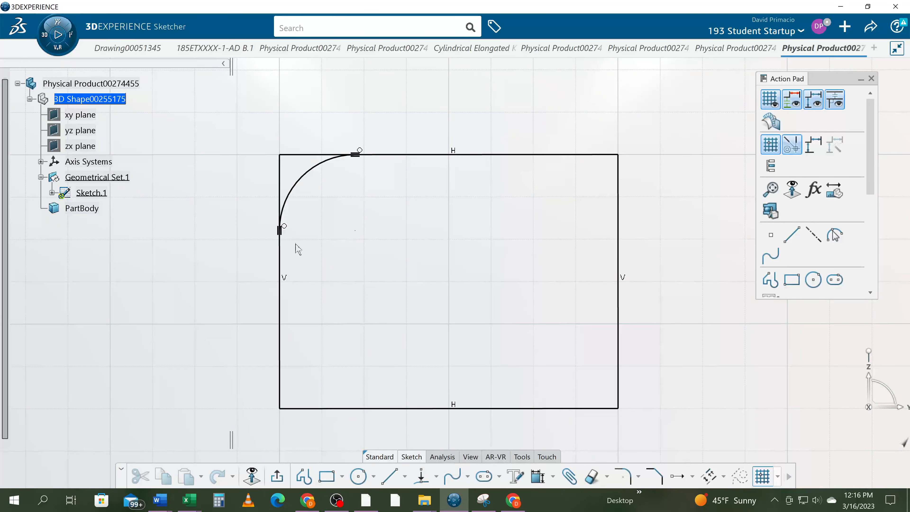
key(ctrl+z)
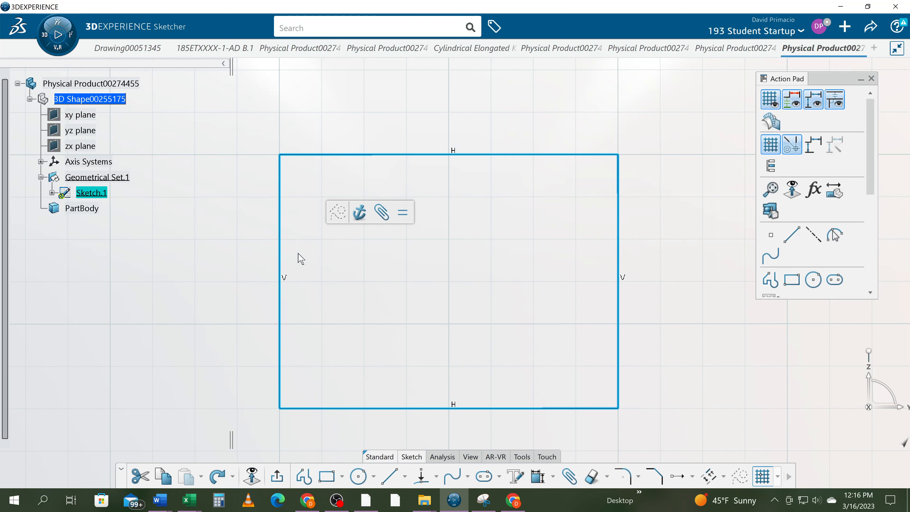
Step: Fillet the rectangle's upper-left corner with a radius of about 0.4 in, trimming both edges
click(623, 476)
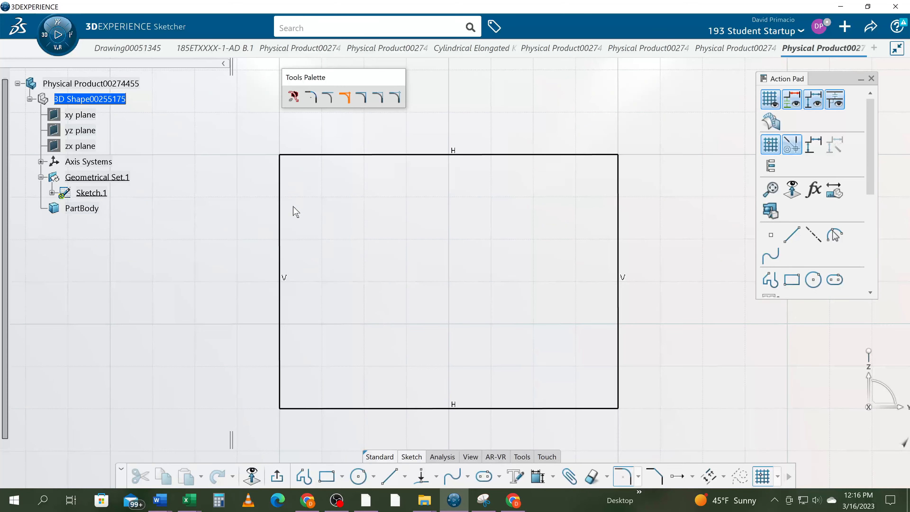
click(314, 102)
click(280, 209)
click(343, 155)
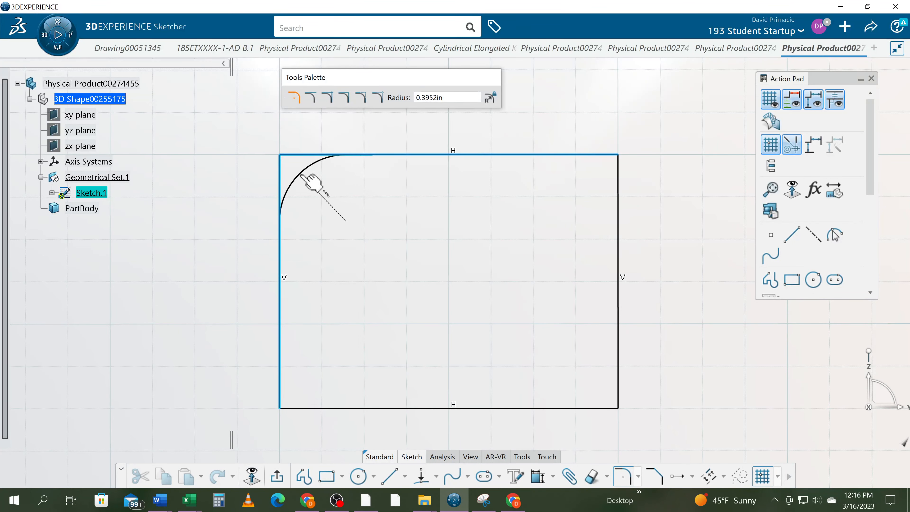
click(308, 179)
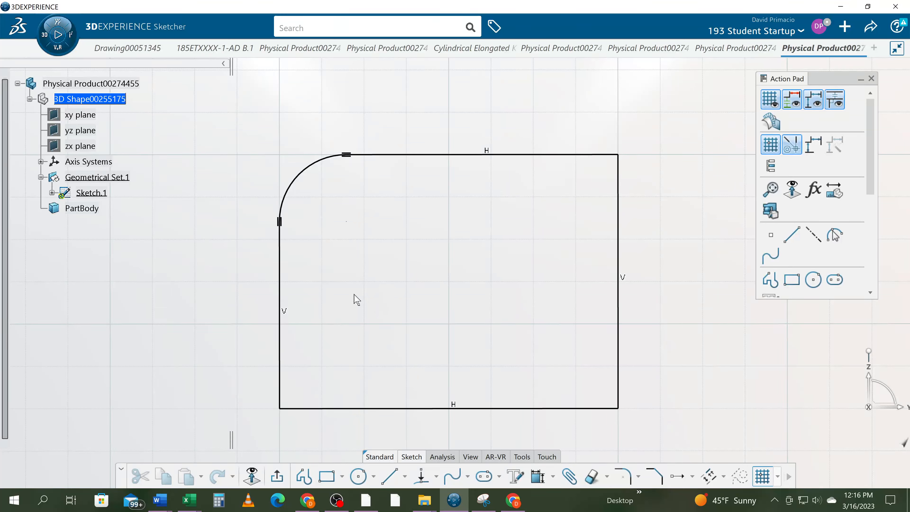
click(654, 476)
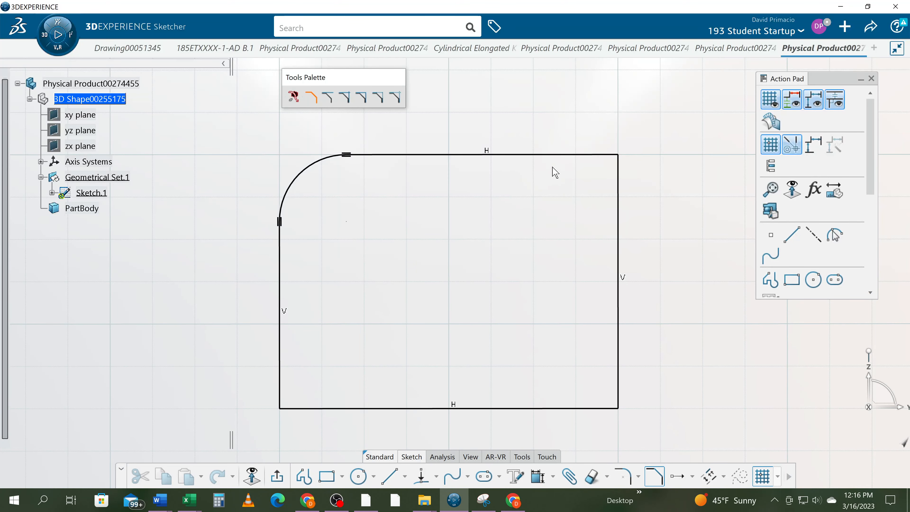
click(549, 155)
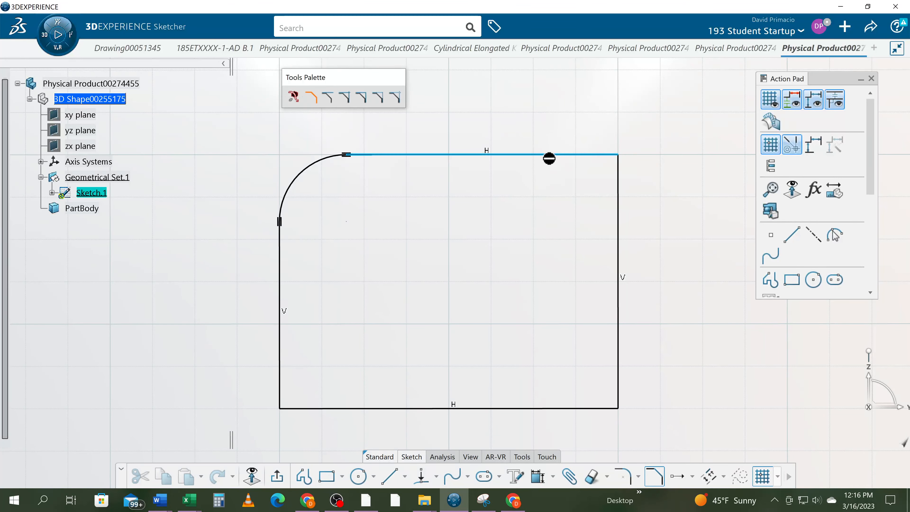
click(618, 210)
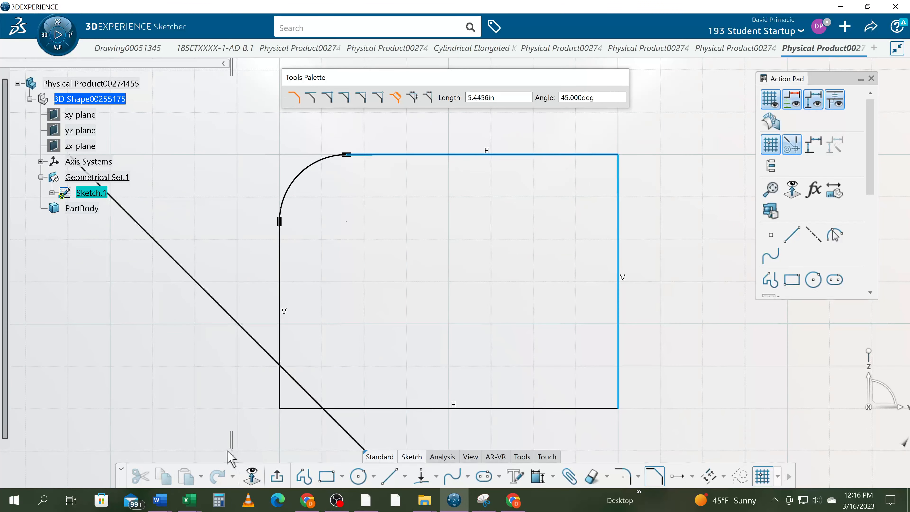
key(Escape)
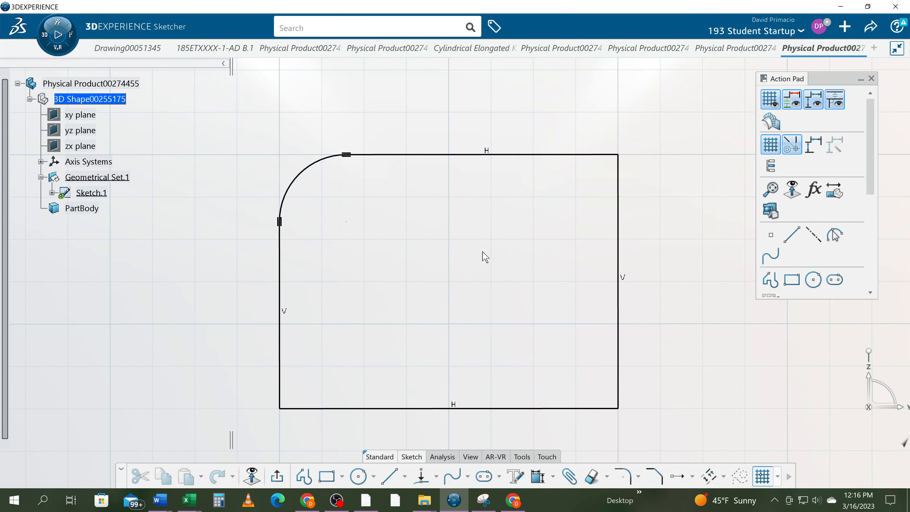
Step: Try a 45-degree chamfer about 0.45 in long on the upper-right corner, trimming both edges
click(654, 476)
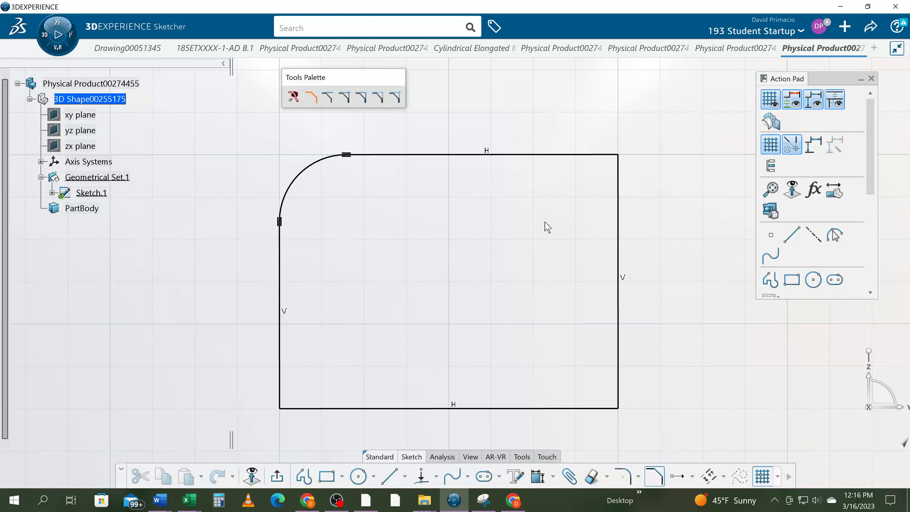
click(519, 156)
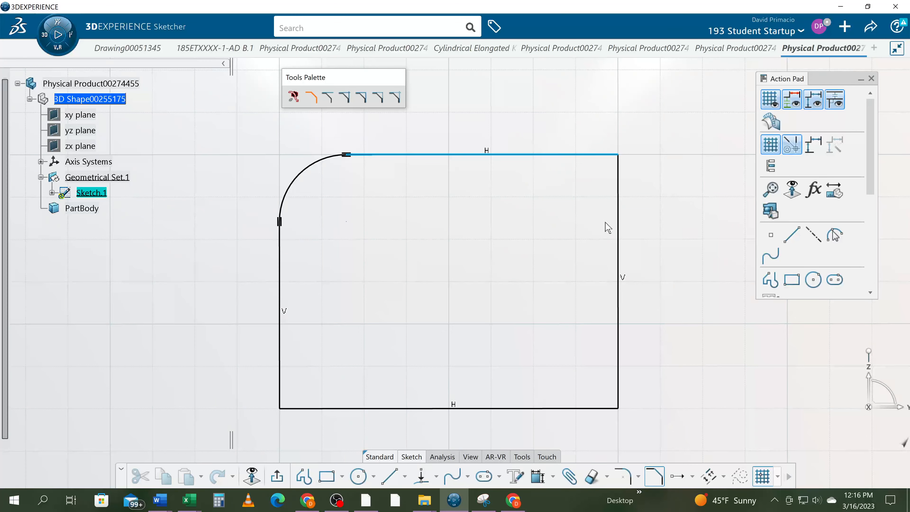
click(618, 225)
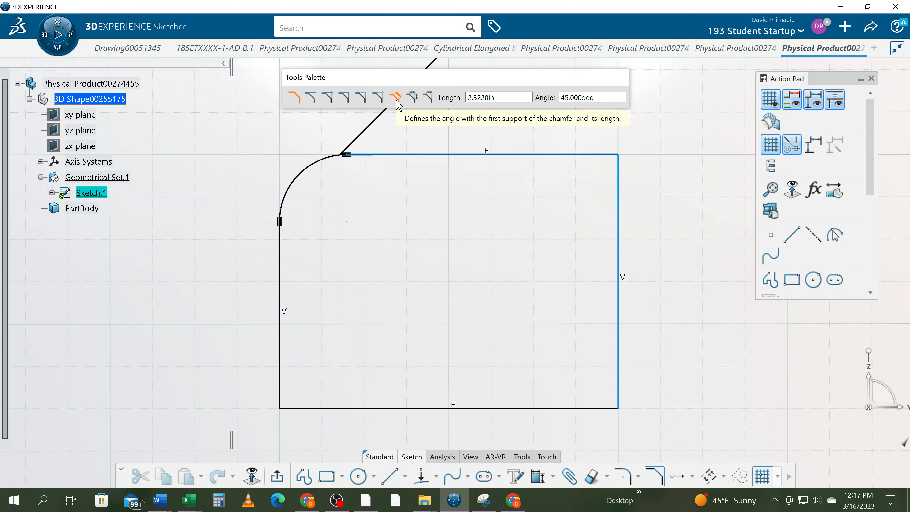
click(583, 171)
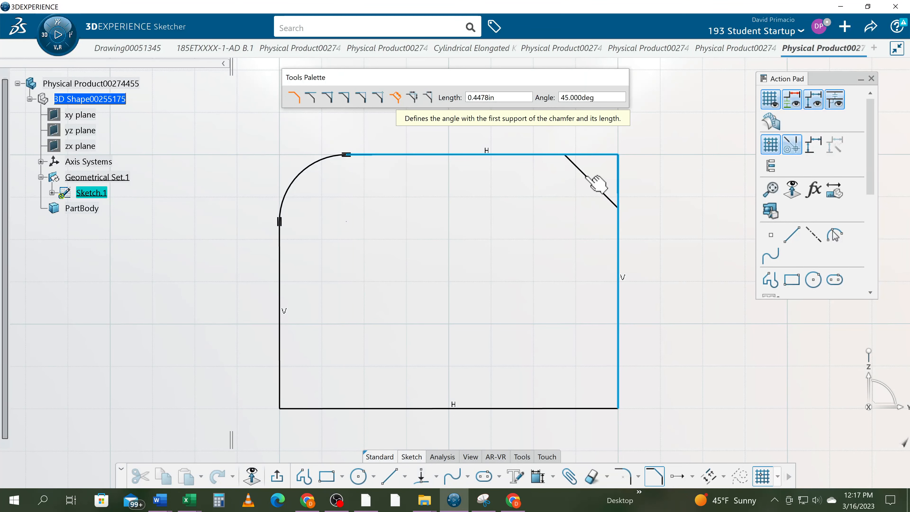
click(593, 181)
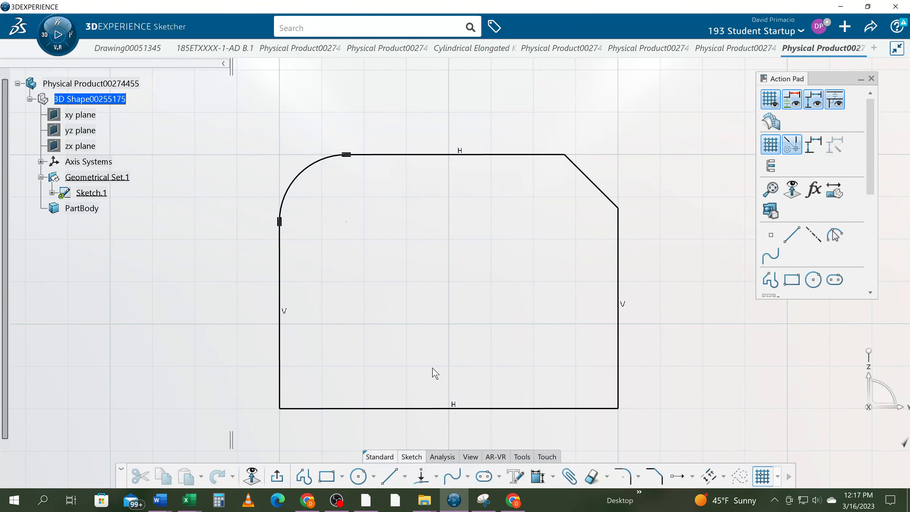
key(ctrl+z)
key(ctrl+z)
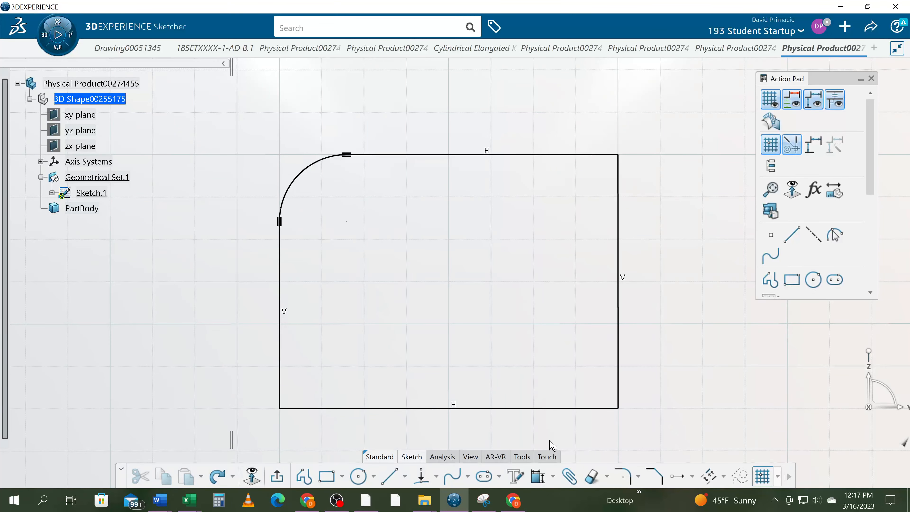
Step: Chamfer the upper-right corner between the top and right edges with a length of 0.5 in at 45 degrees
click(661, 482)
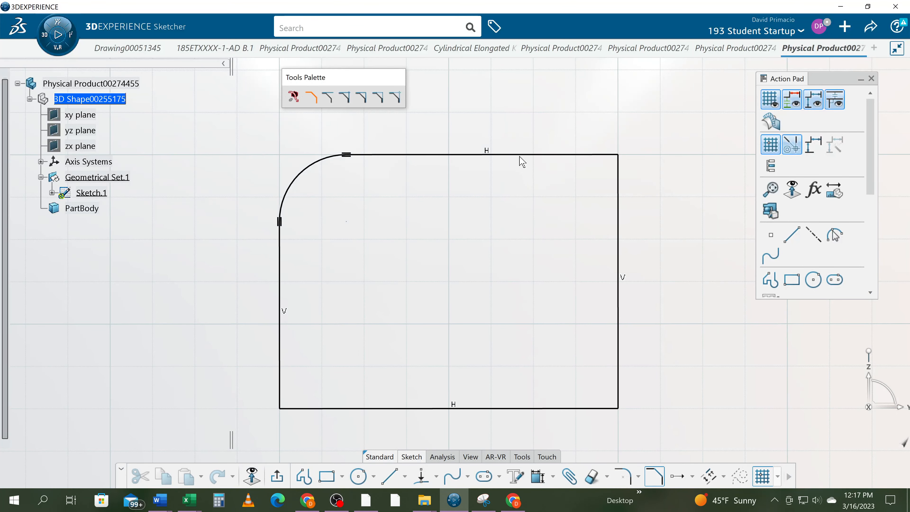
click(532, 157)
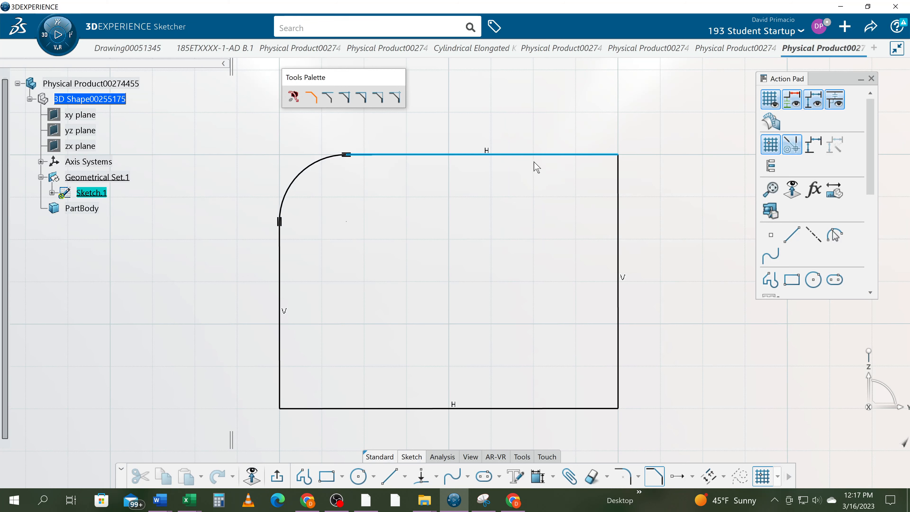
click(618, 192)
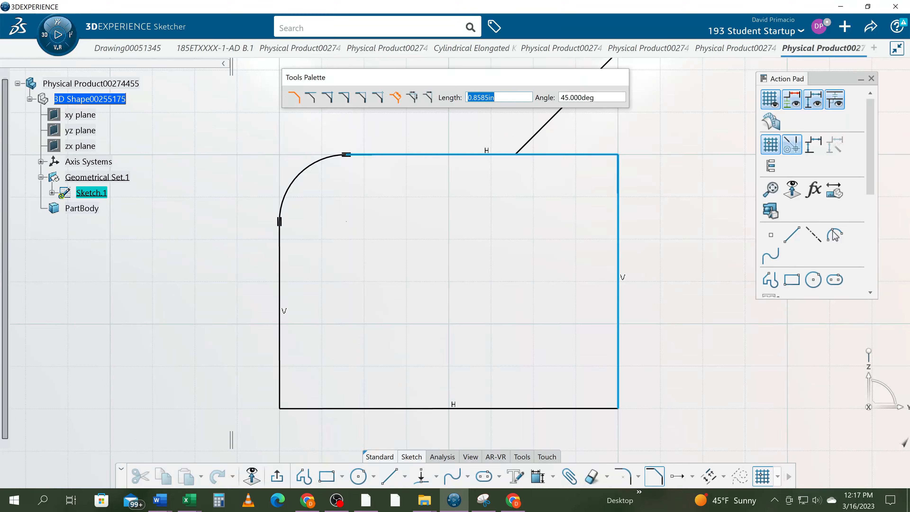
text(.5)
key(Return)
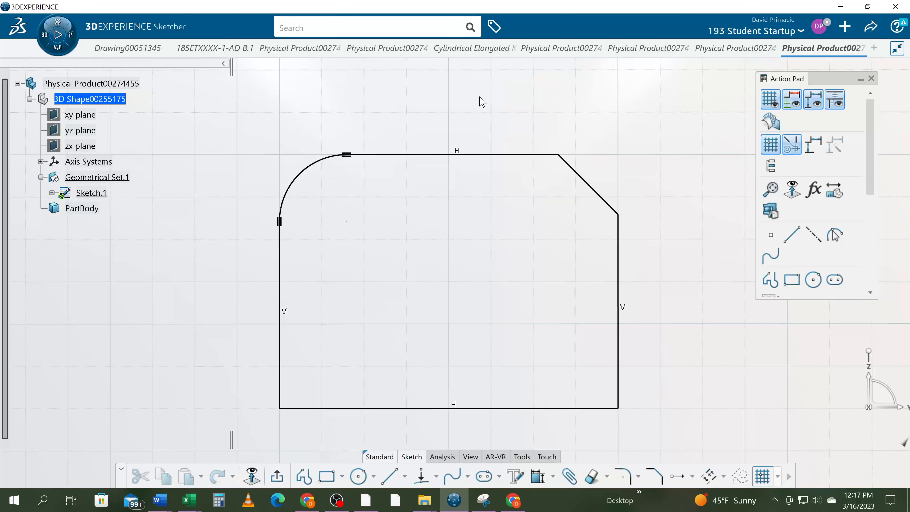
Step: Add a length dimension to the angled chamfer line, placed outside the upper-right corner
middle_drag(503, 267, 438, 353)
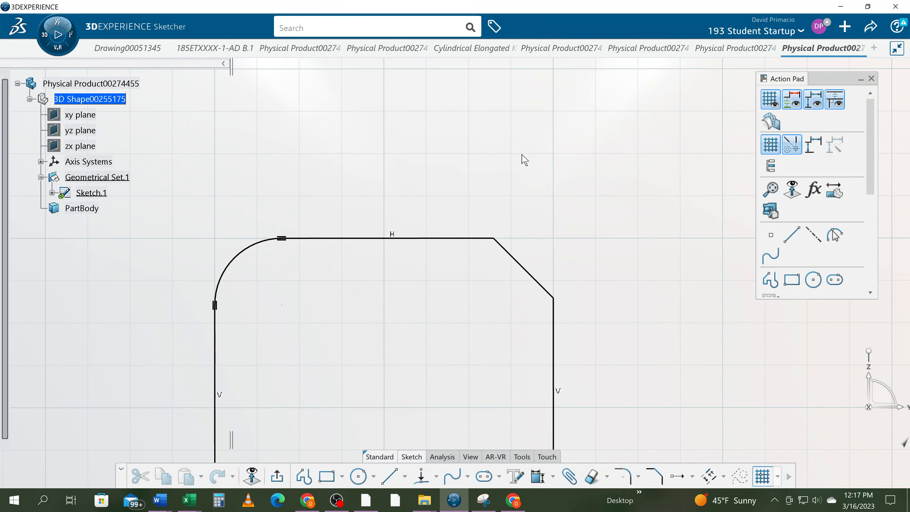
middle_drag(467, 294, 491, 212)
scroll(491, 212, down, 1)
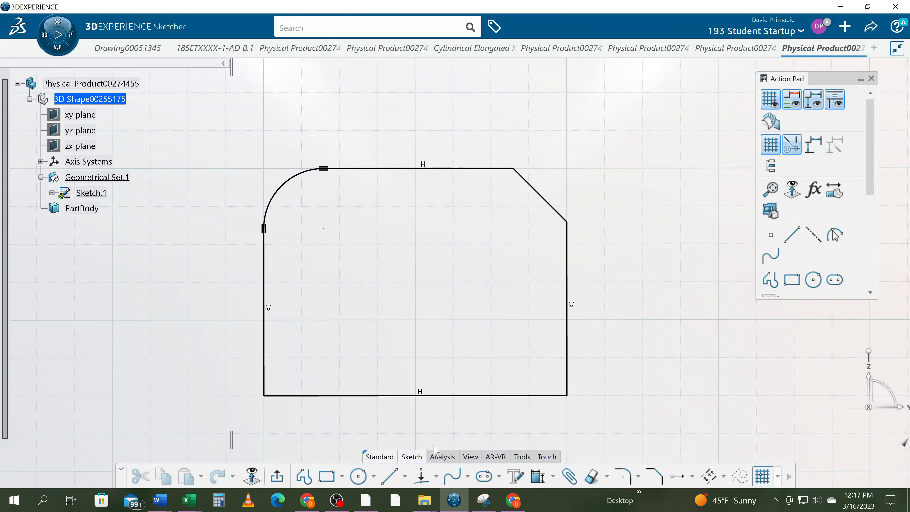
click(538, 476)
click(560, 216)
click(569, 168)
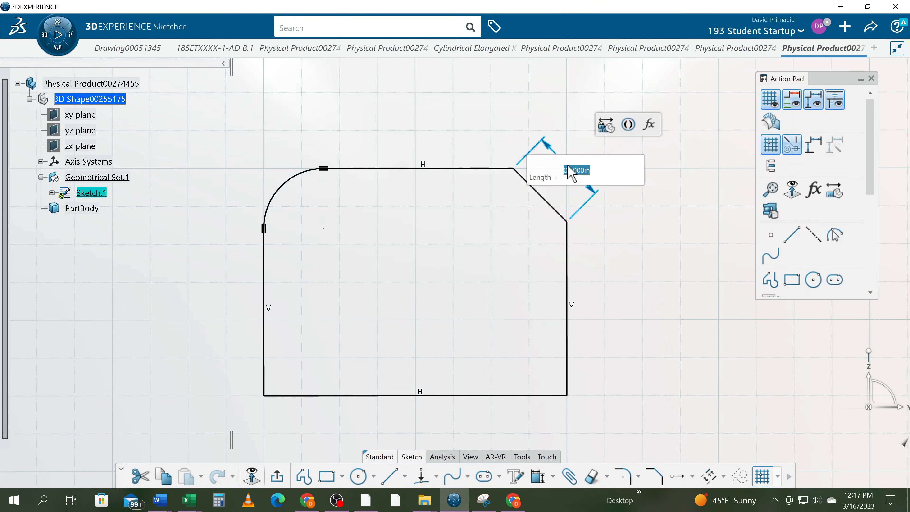
click(657, 266)
middle_drag(612, 280, 538, 336)
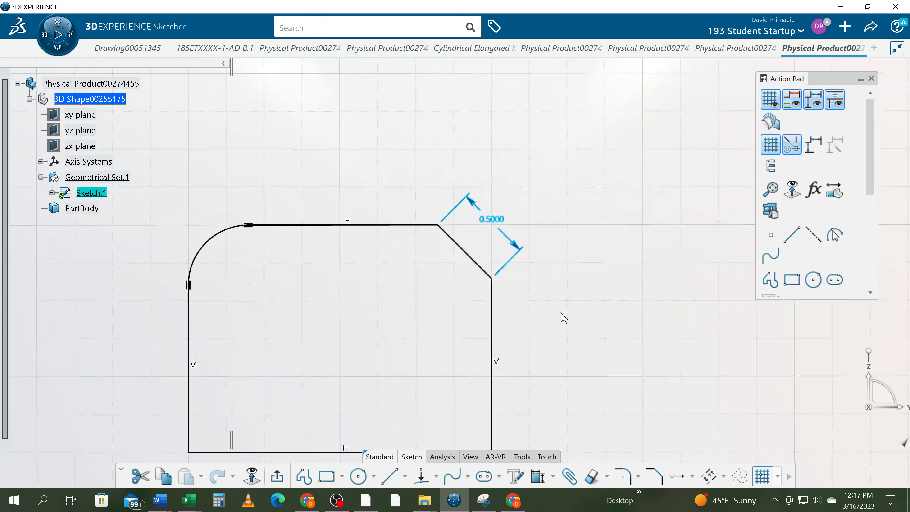
click(574, 296)
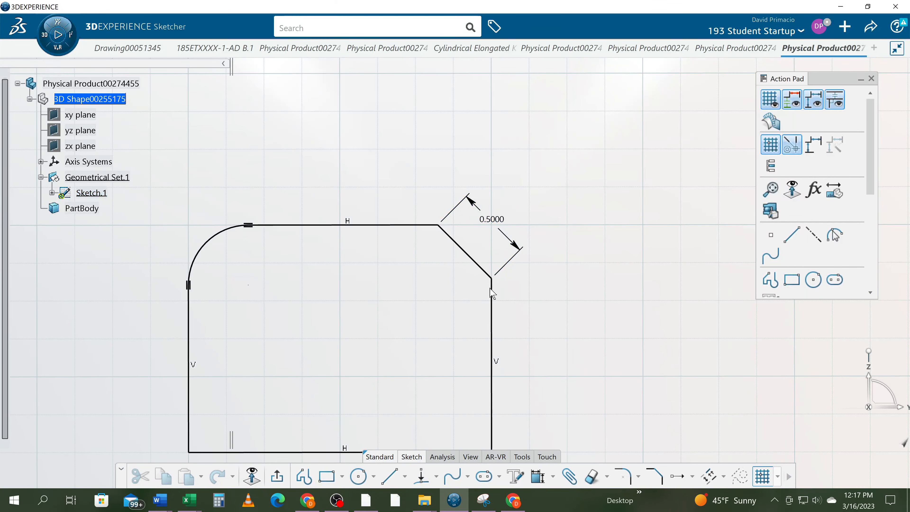
Step: Undo the chamfer's length dimension and the upper-right chamfer itself, and restore both
middle_drag(453, 306, 479, 271)
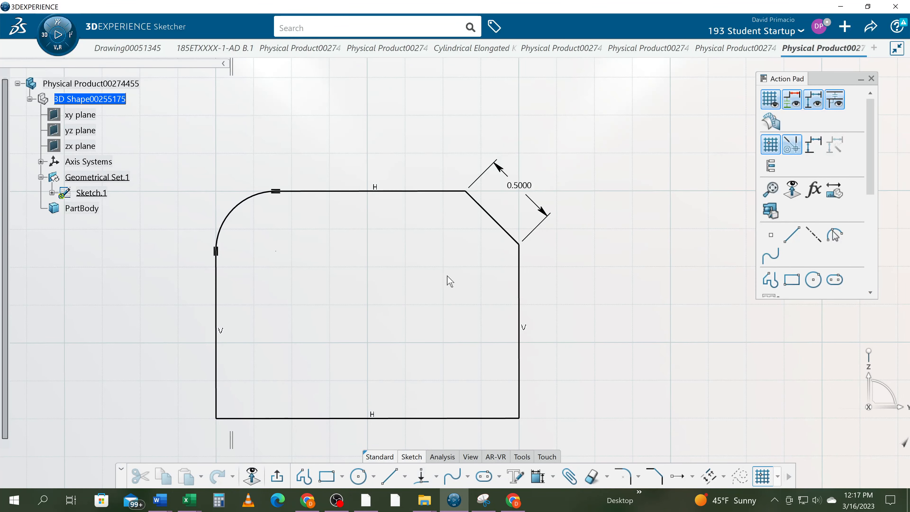
click(459, 269)
key(ctrl+z)
key(ctrl+z)
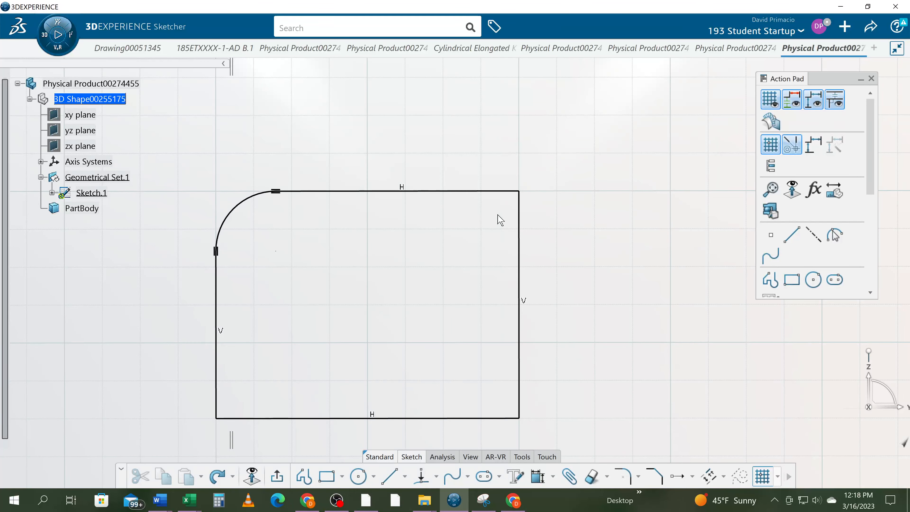
click(511, 202)
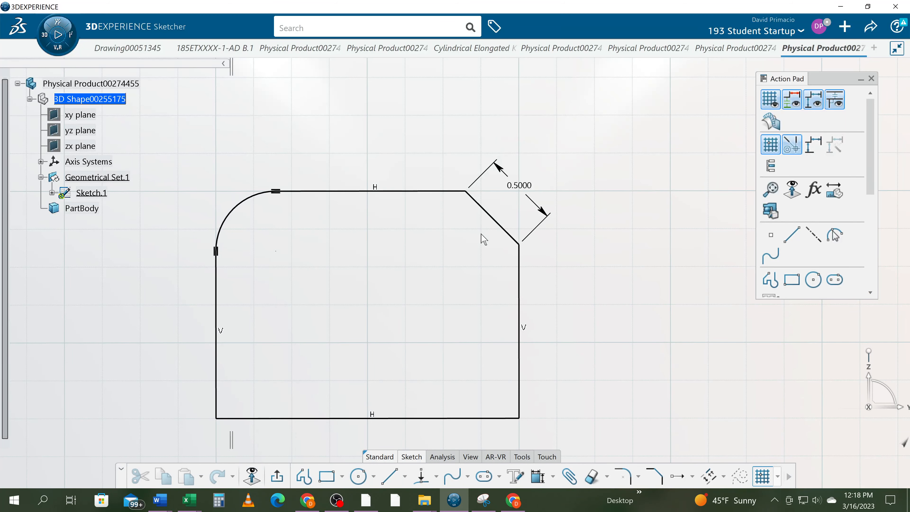
Step: Undo the chamfer's length dimension, the upper-right chamfer and the upper-left fillet, and clear the selection
key(ctrl+z)
key(ctrl+z)
key(ctrl+z)
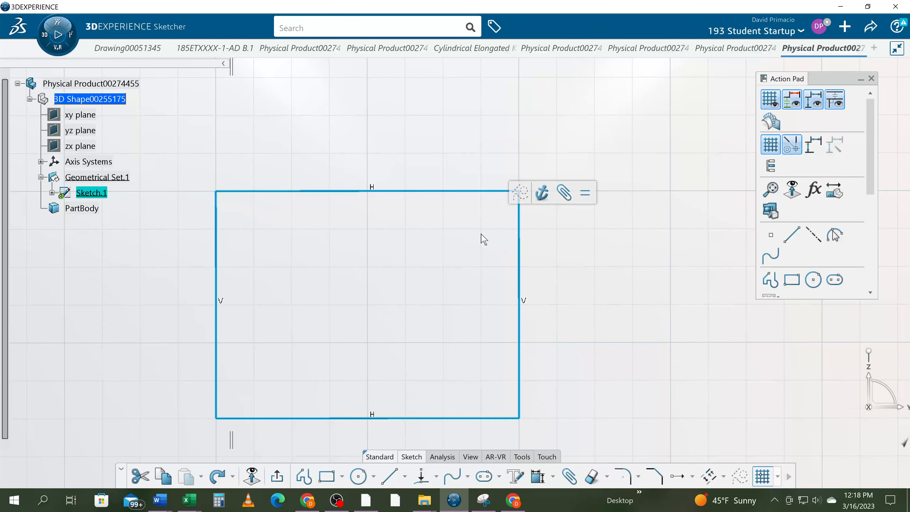
click(403, 249)
middle_drag(344, 283, 410, 287)
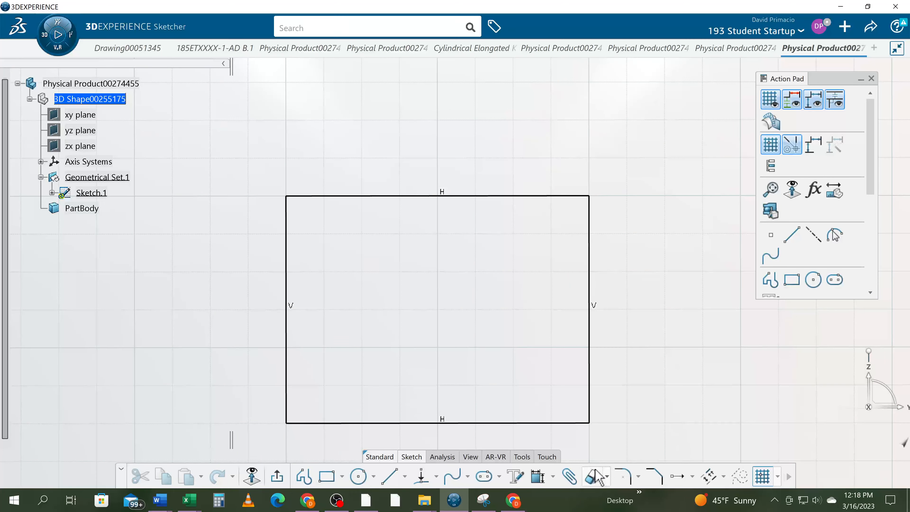
Step: Fillet the rectangle's upper-left corner between the top and left edges, trimming both edges
click(624, 477)
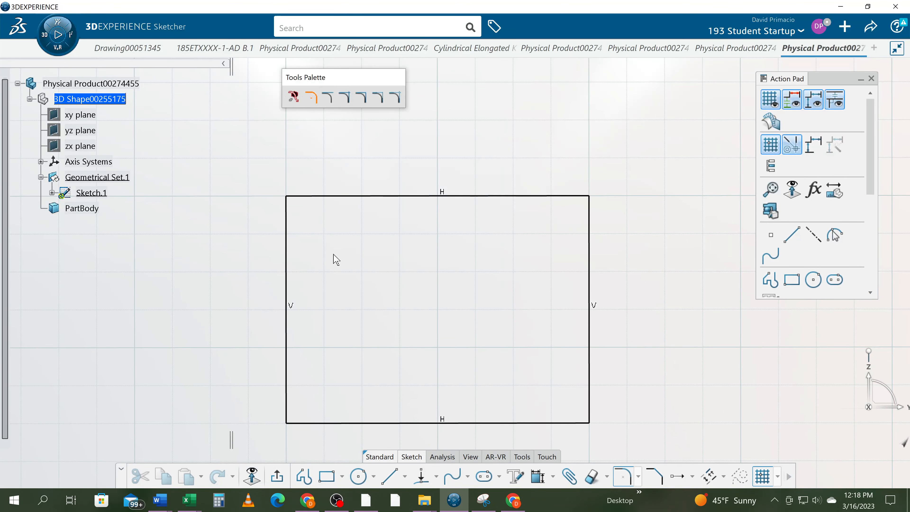
click(336, 197)
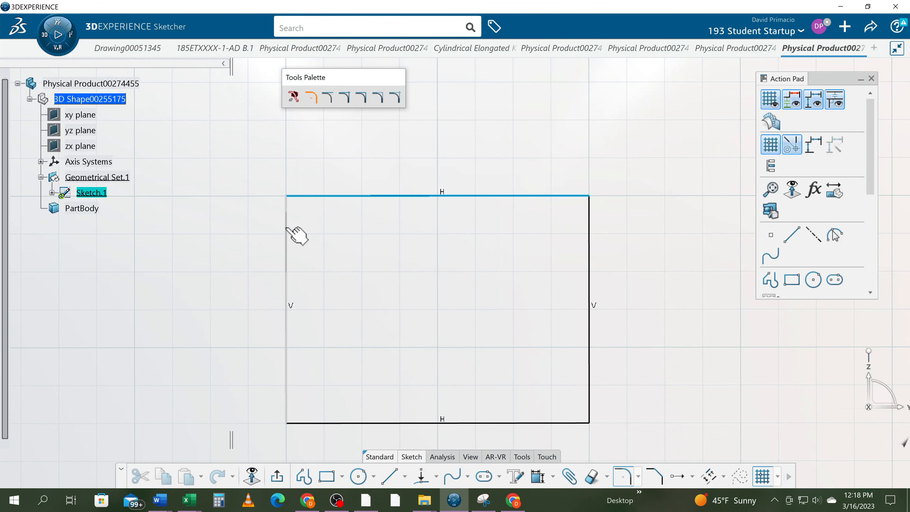
click(289, 233)
click(342, 259)
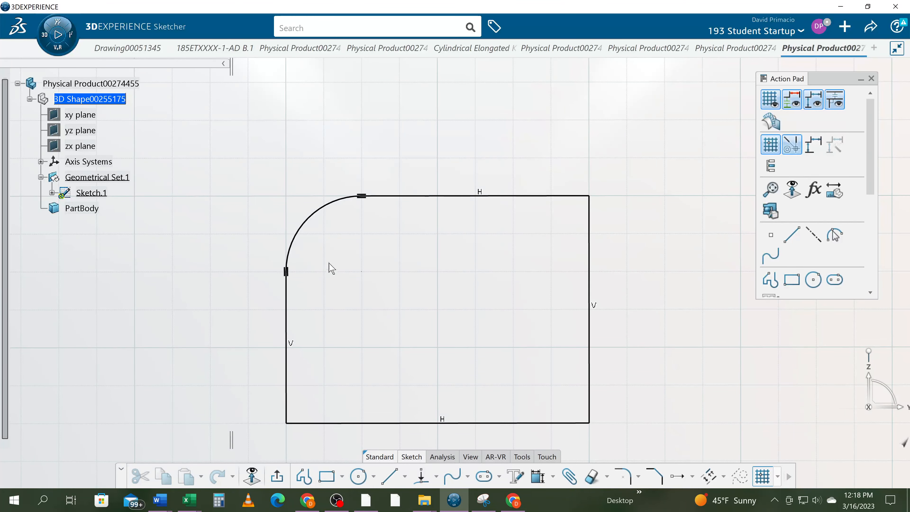
Step: Try a two-length chamfer on the upper-right corner with a first length of 0.75 in and a second length of 0.25 in
click(654, 476)
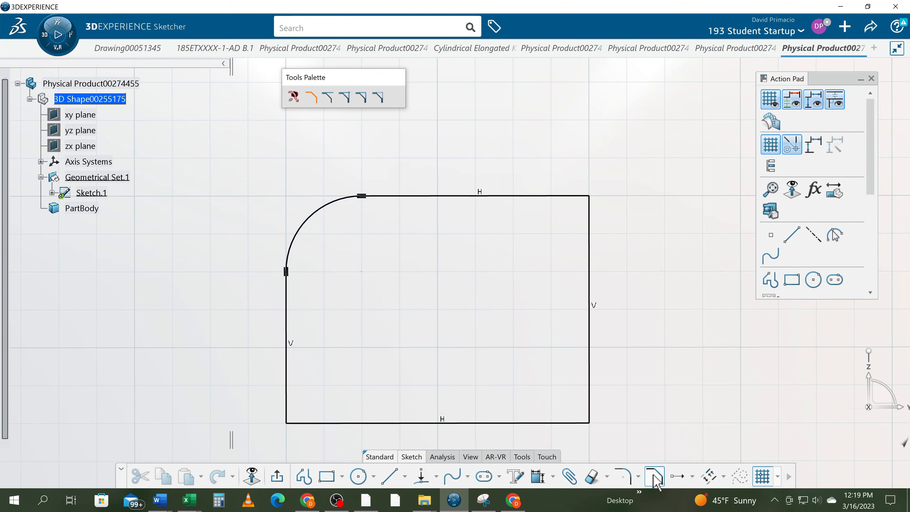
click(529, 196)
click(591, 242)
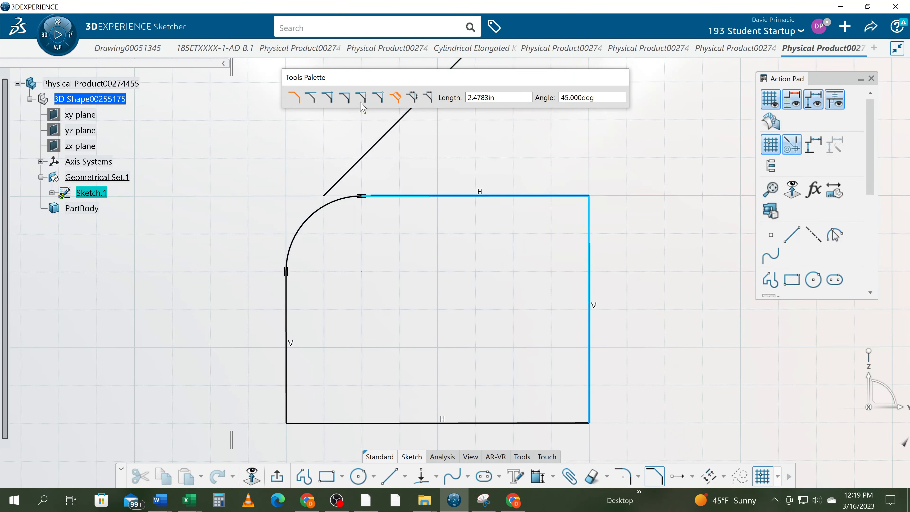
click(414, 97)
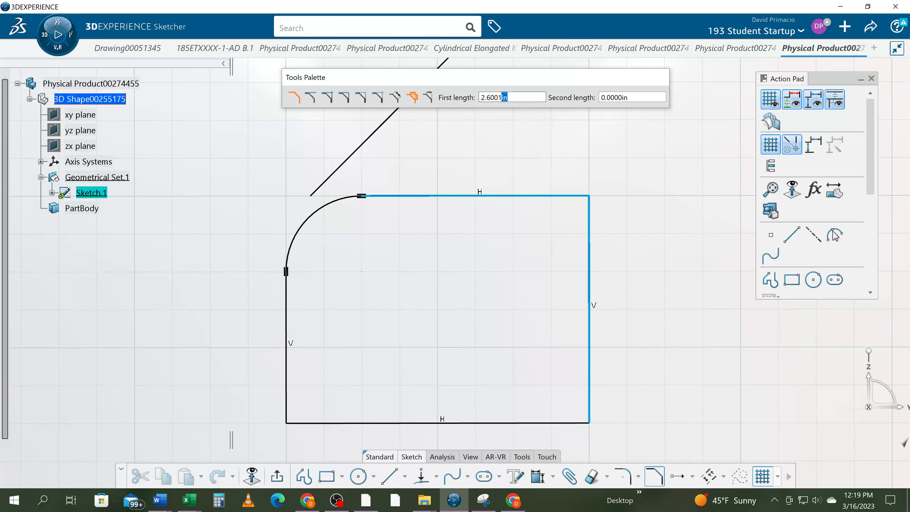
drag(502, 98, 461, 99)
text(3)
drag(510, 98, 460, 98)
text(.)
key(Tab)
text(.)
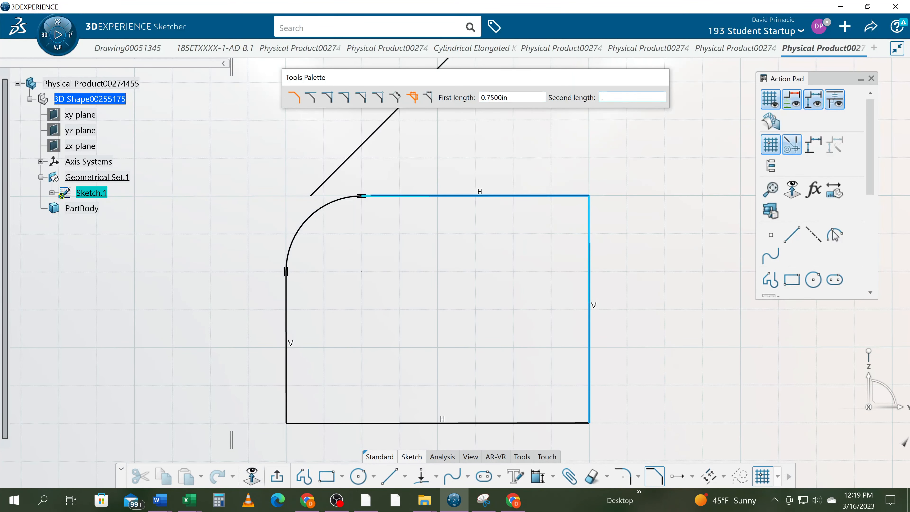
text(25)
key(Return)
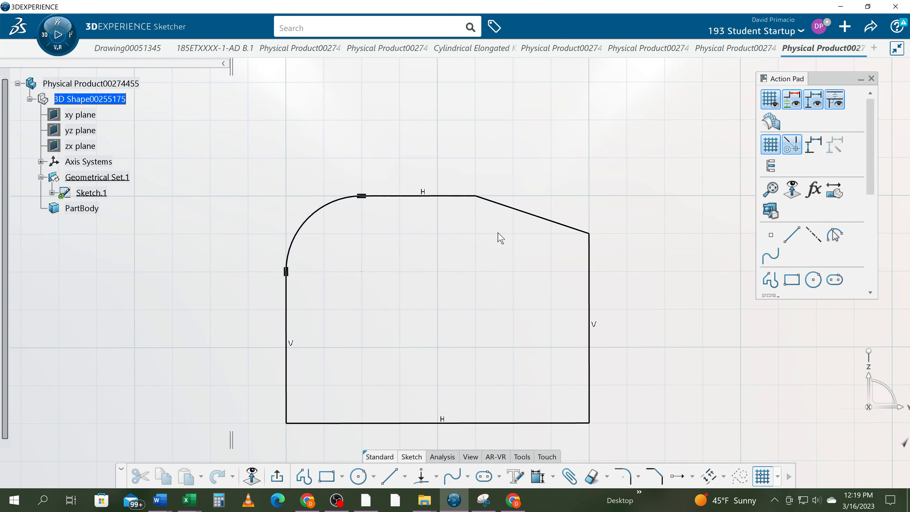
key(ctrl+z)
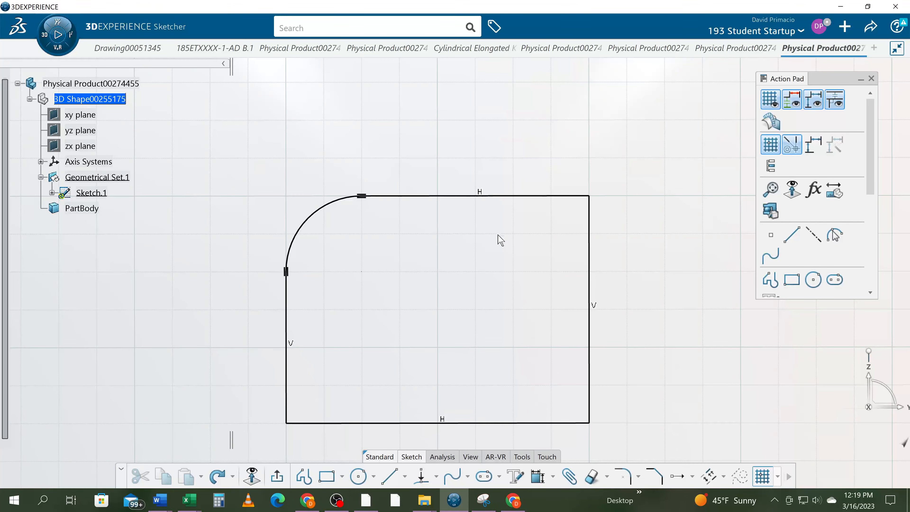
Step: Chamfer the upper-right corner between the top and right edges using a first length of 0.25 in and a 45-degree angle
click(654, 476)
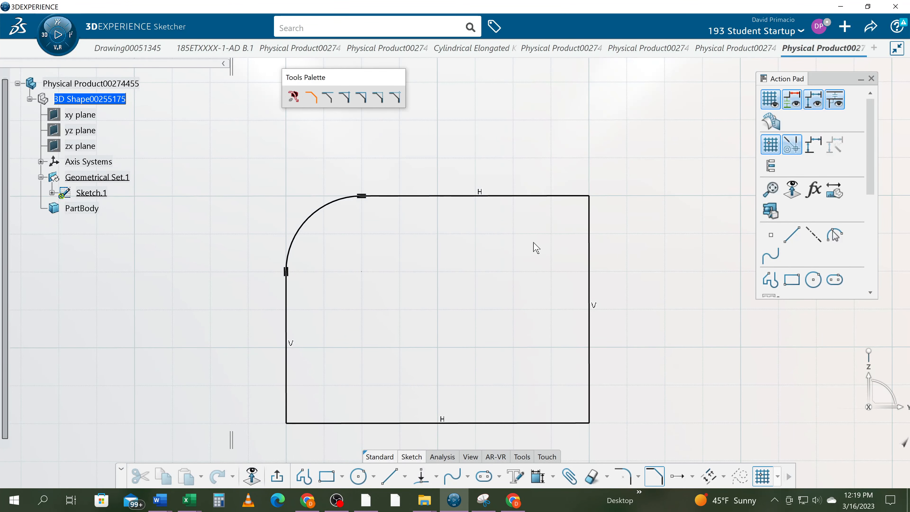
click(520, 196)
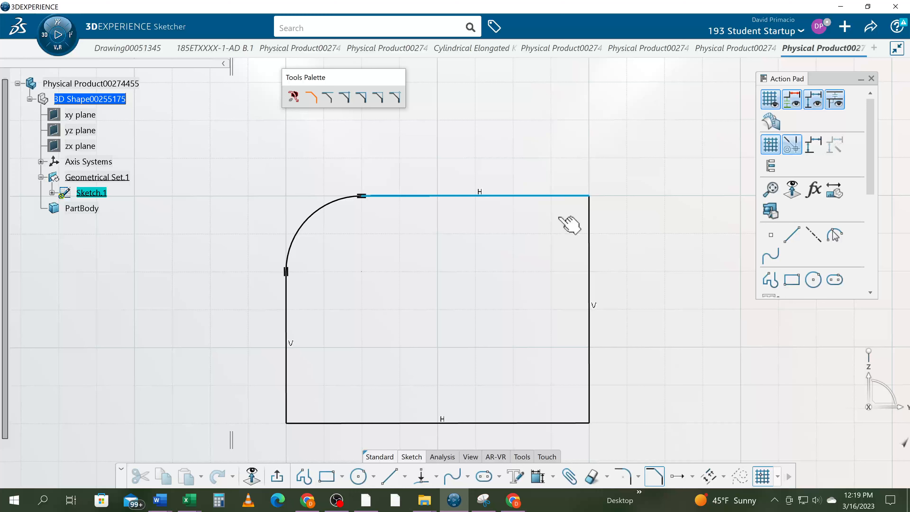
click(590, 229)
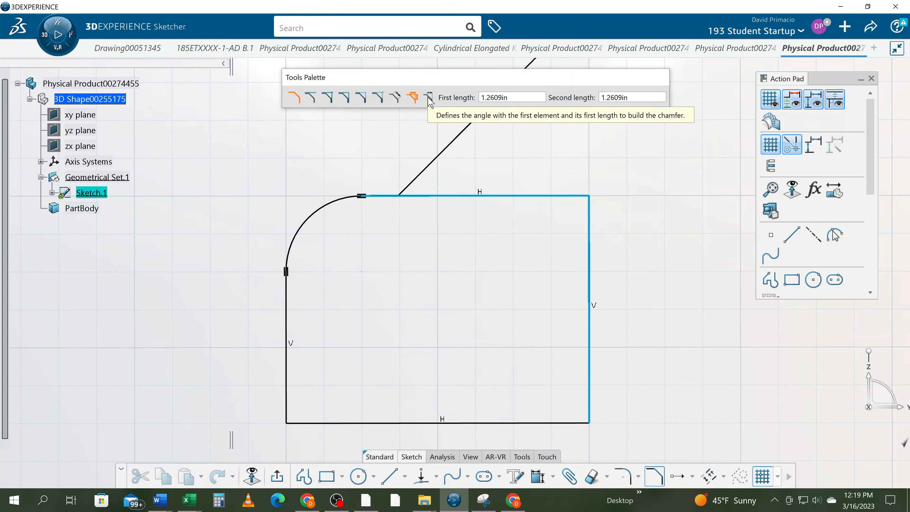
click(429, 100)
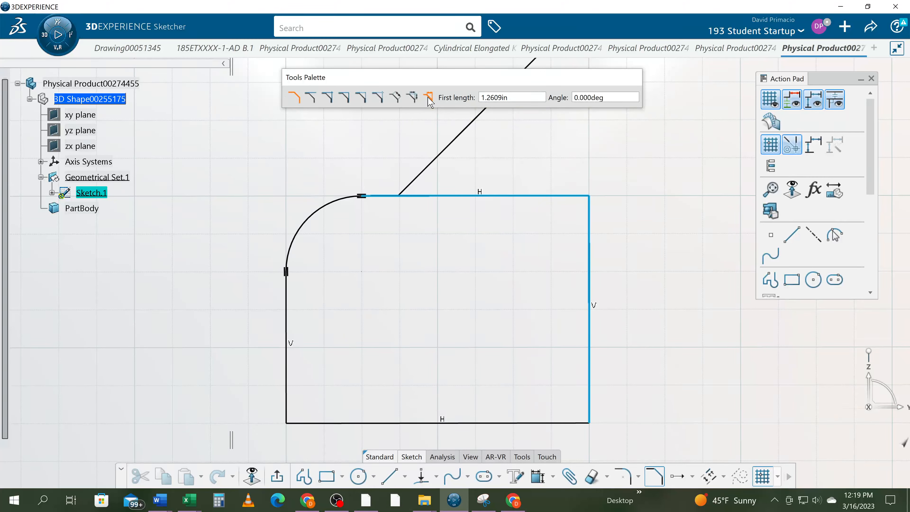
mouse_move(547, 206)
middle_down()
mouse_move(493, 230)
mouse_move(446, 166)
mouse_move(469, 126)
mouse_move(544, 188)
mouse_move(632, 210)
middle_up()
drag(545, 81, 483, 265)
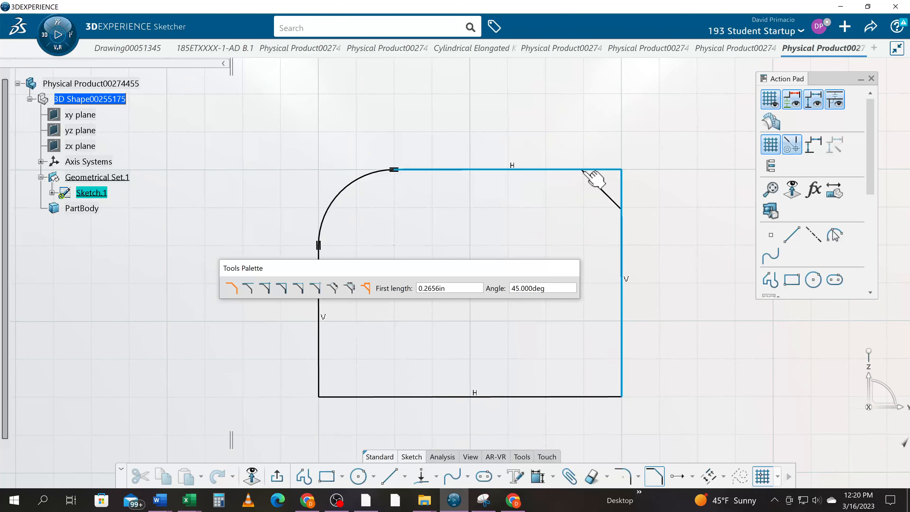
drag(480, 288, 409, 289)
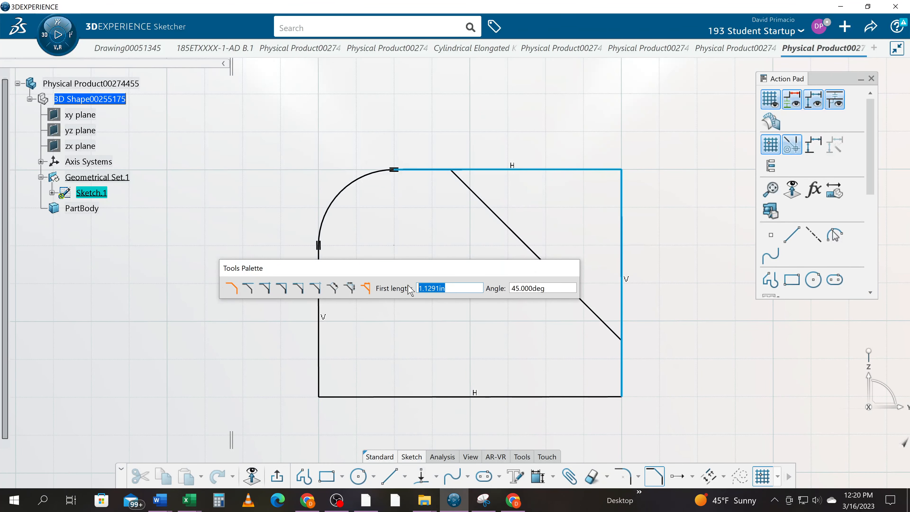
text(.25)
key(Return)
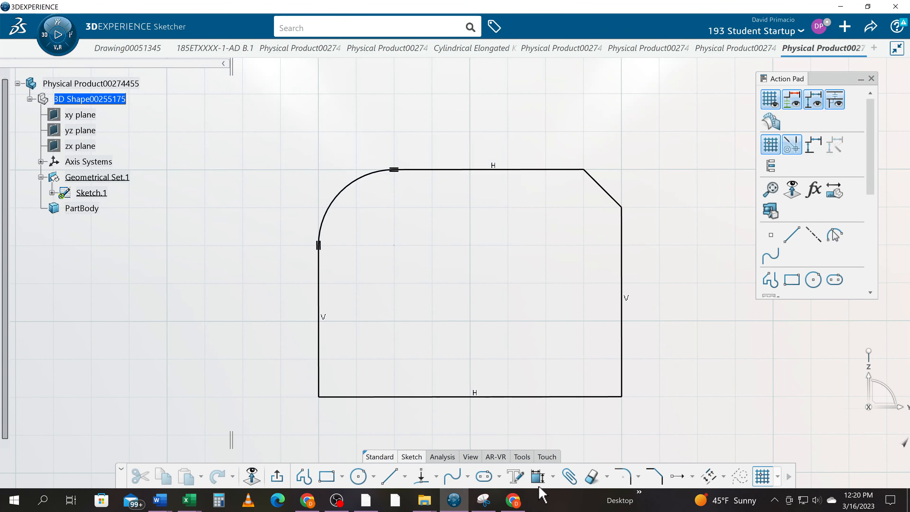
Step: Dimension the length of the angled chamfer line outside the corner, and delete that dimension
click(538, 476)
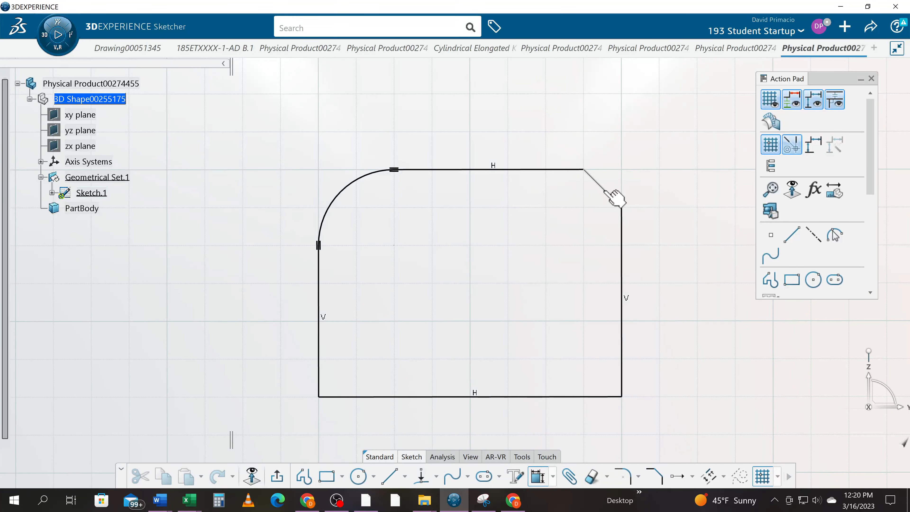
click(611, 196)
click(624, 179)
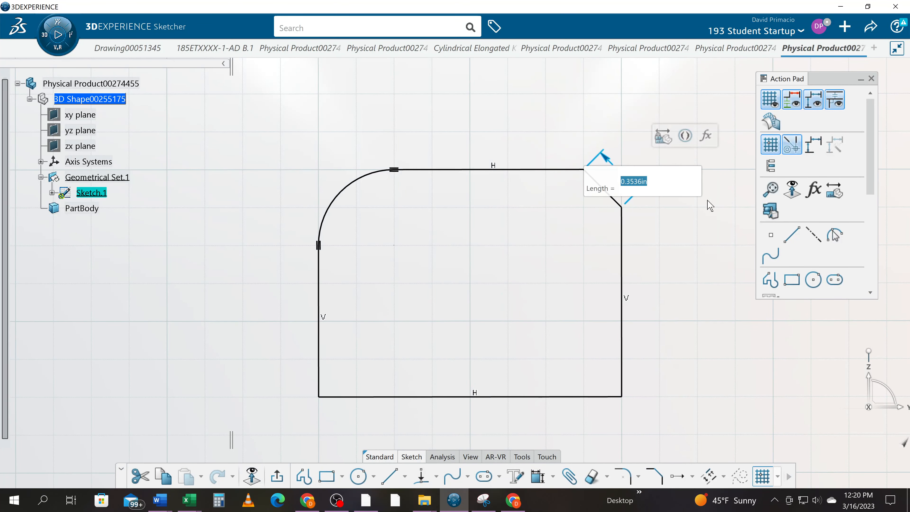
middle_drag(659, 259, 558, 322)
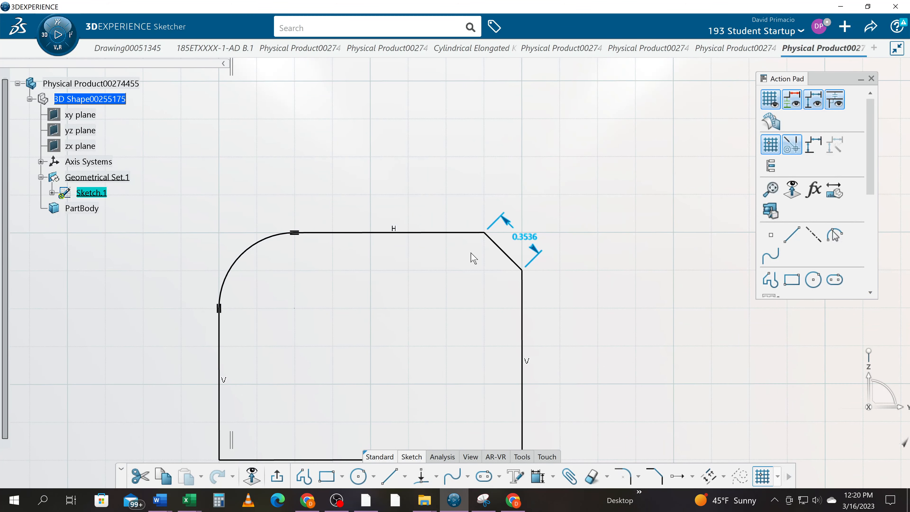
mouse_move(497, 301)
middle_down()
mouse_move(549, 248)
mouse_move(543, 266)
middle_up()
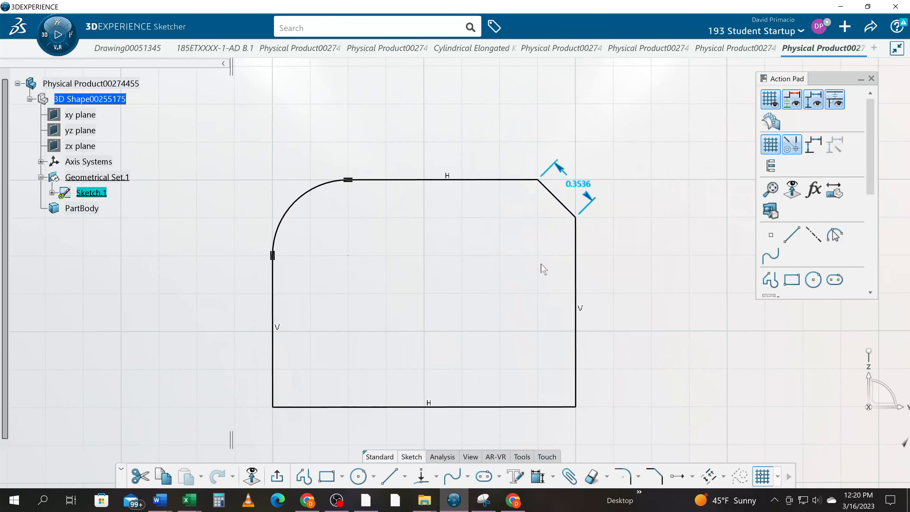
key(Delete)
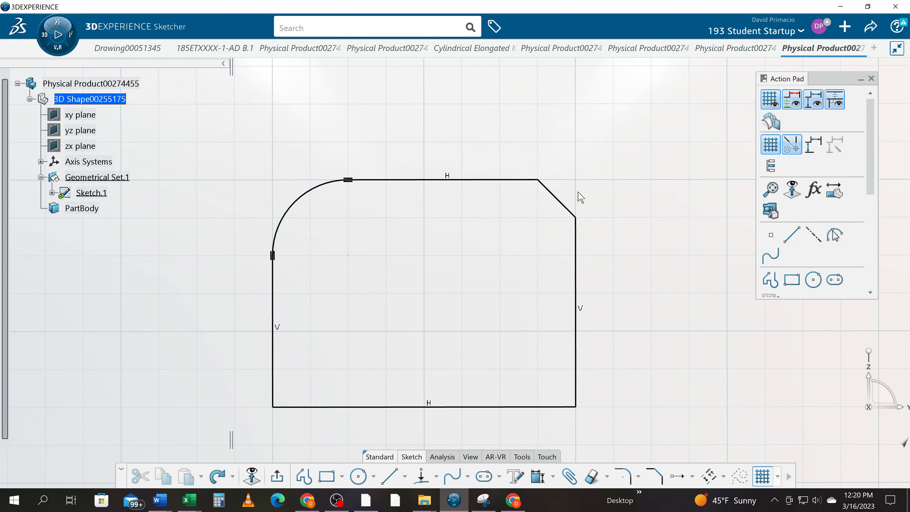
Step: Add a horizontal distance dimension between the right edge and the chamfer's upper endpoint, placed above the top edge
click(553, 476)
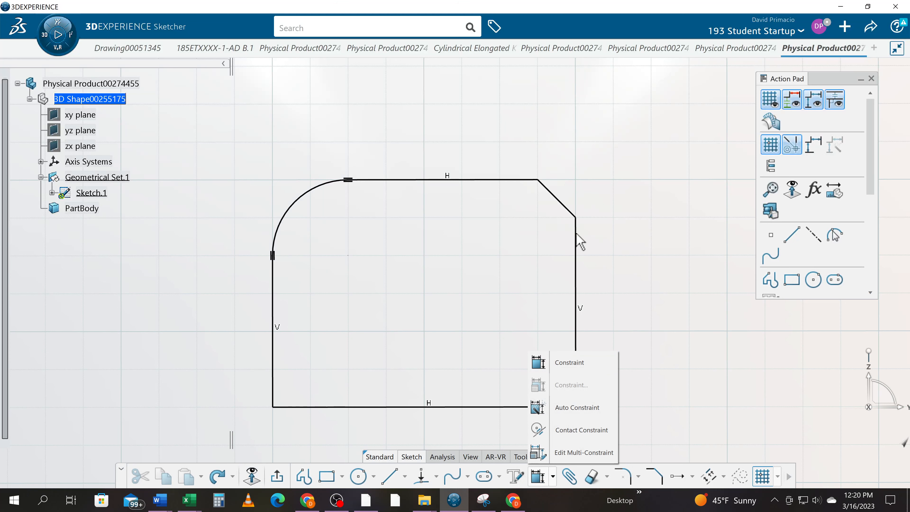
click(564, 362)
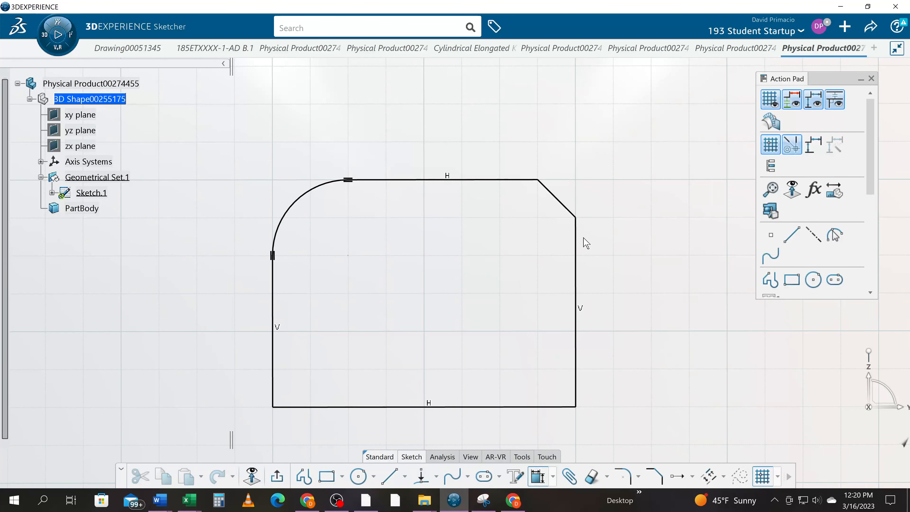
click(577, 246)
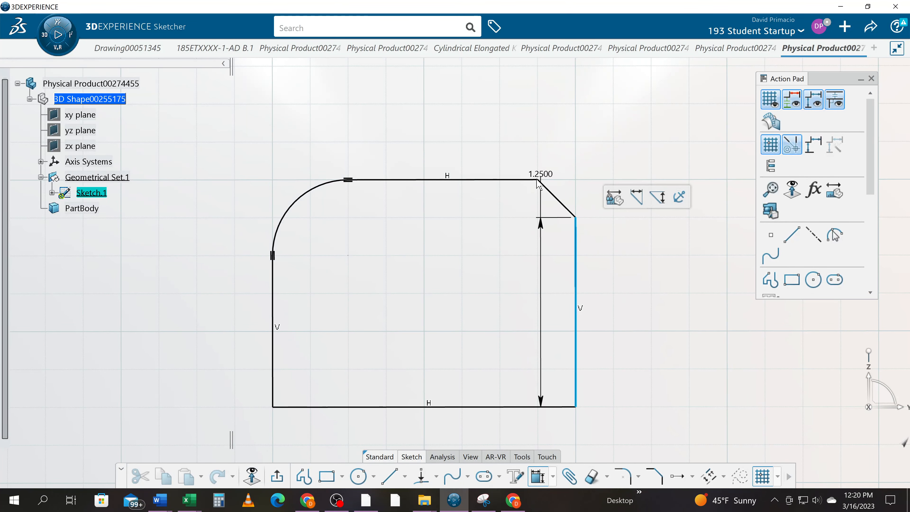
click(539, 180)
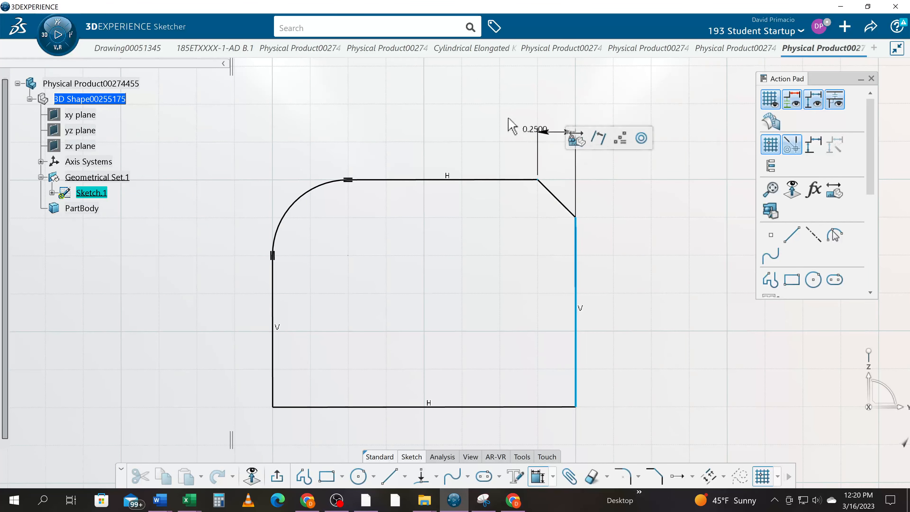
click(489, 117)
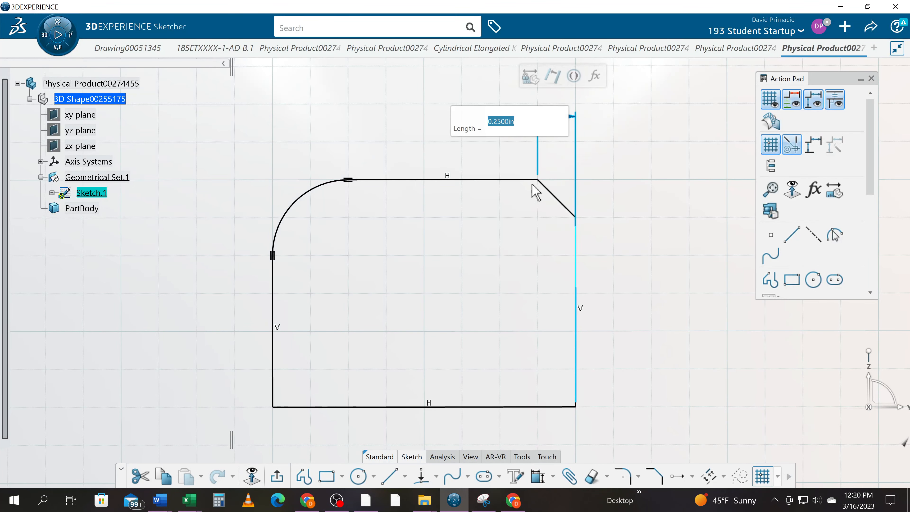
key(Return)
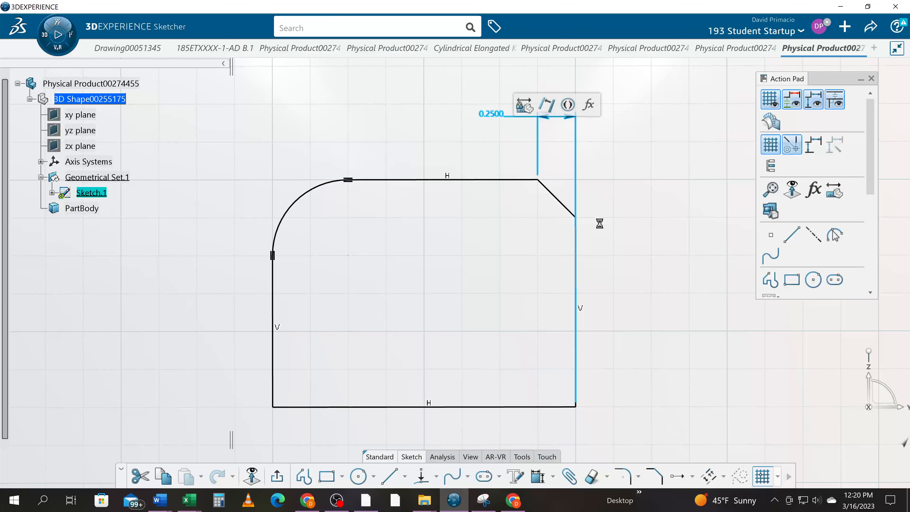
click(527, 255)
mouse_move(493, 268)
middle_down()
mouse_move(488, 258)
mouse_move(463, 284)
mouse_move(453, 272)
middle_up()
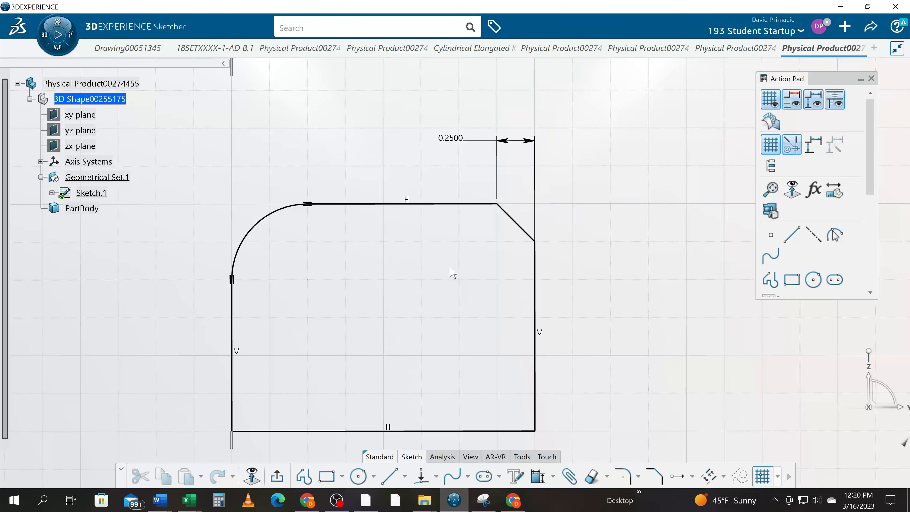